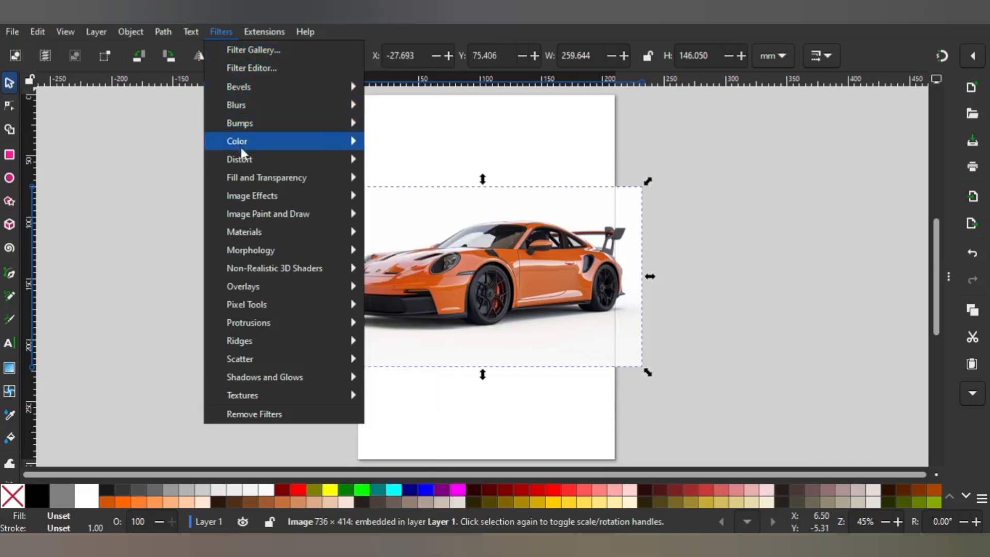
Step: Start a Color Shift filter on the orange car image with live preview enabled and the shift set to 277°
mouse_move(240, 155)
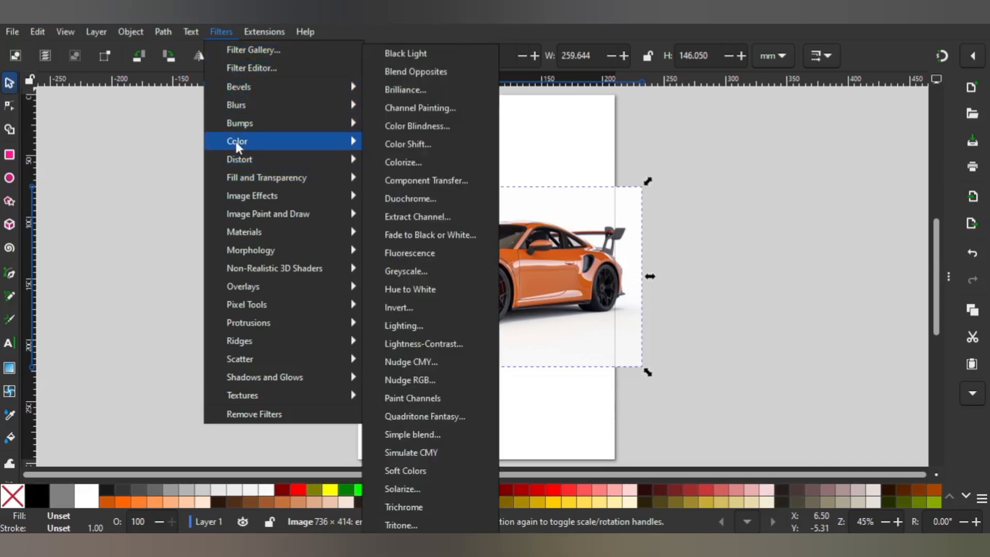
left_click(413, 150)
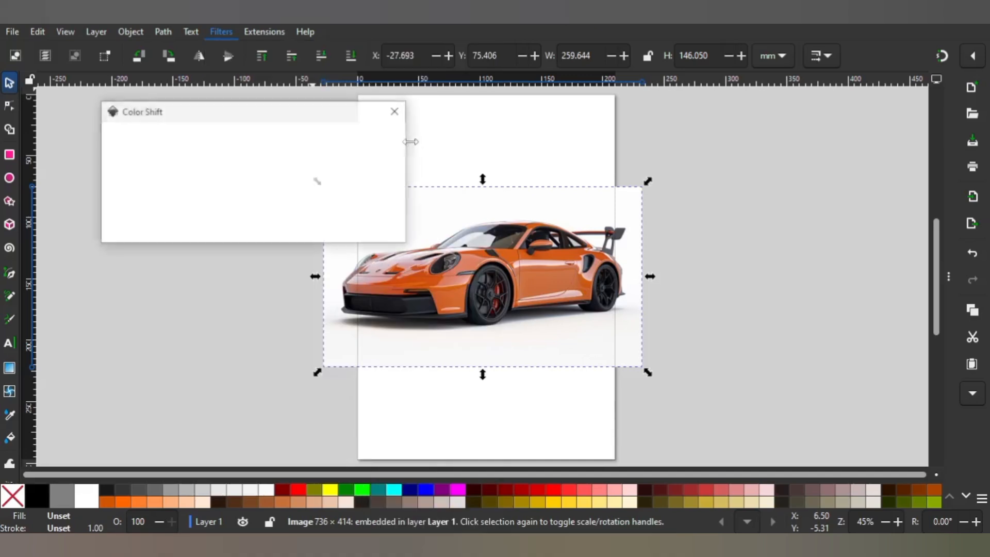
left_click_drag(324, 116, 275, 85)
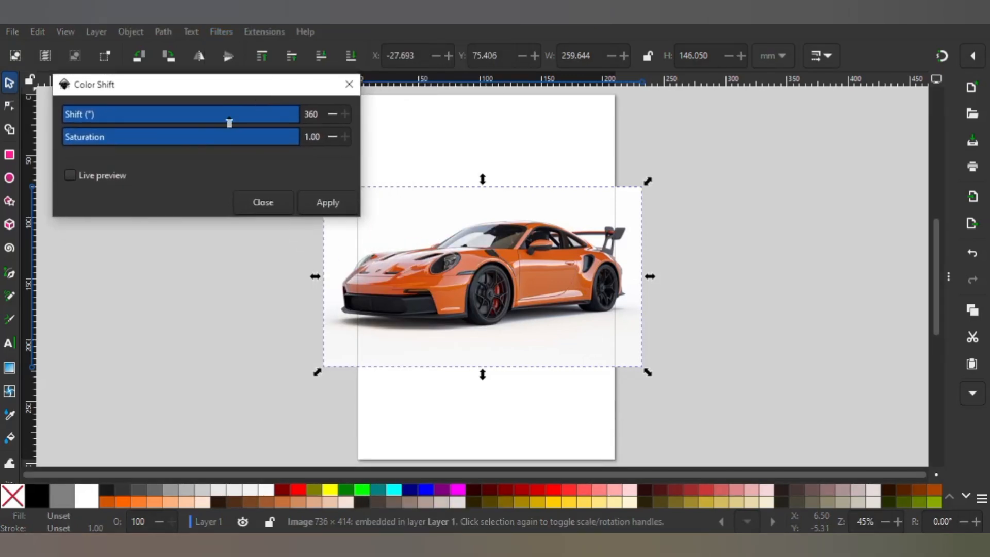
left_click(74, 174)
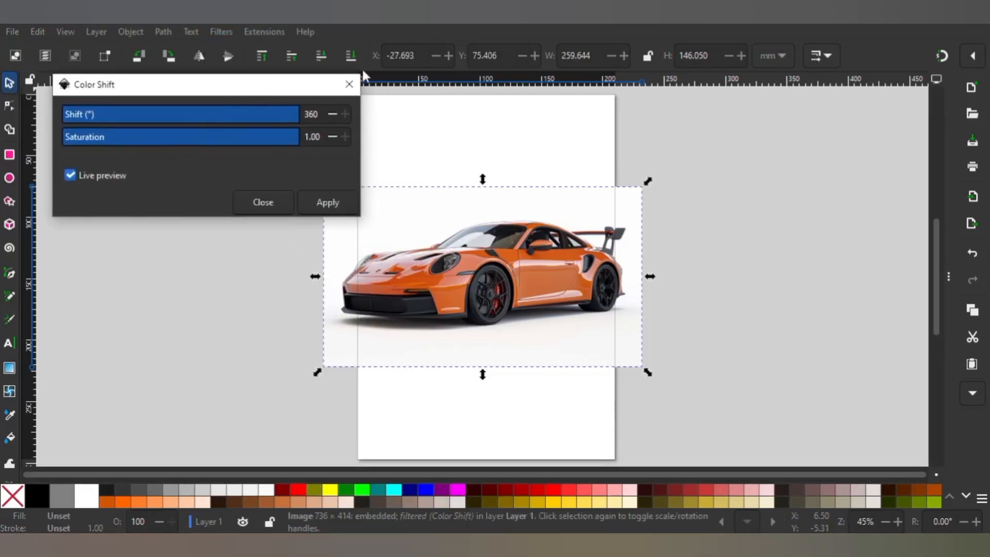
left_click_drag(286, 116, 243, 114)
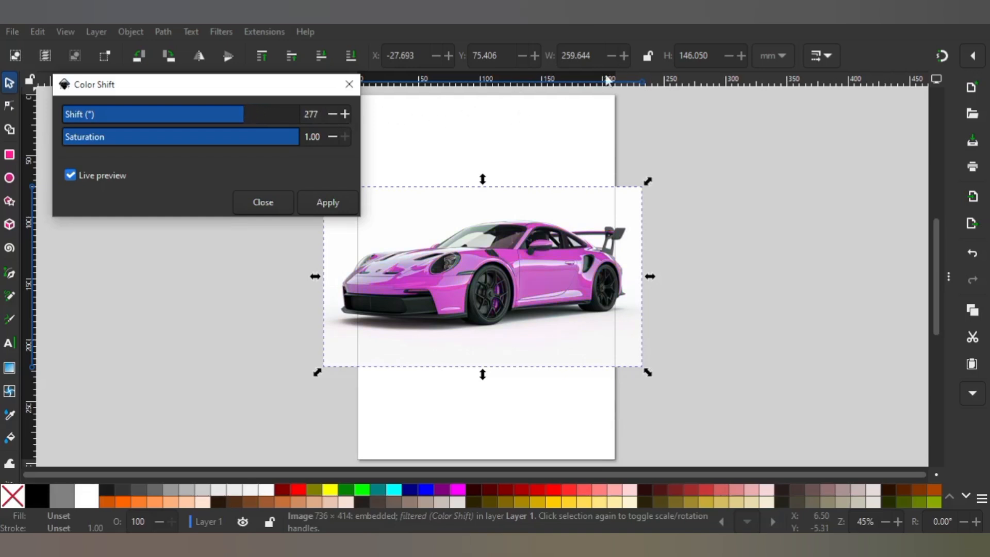
Step: Preview color shifts of 115° and 76° on the car, plus a 351° shift with saturation reduced to 0.02
left_click_drag(227, 120, 138, 117)
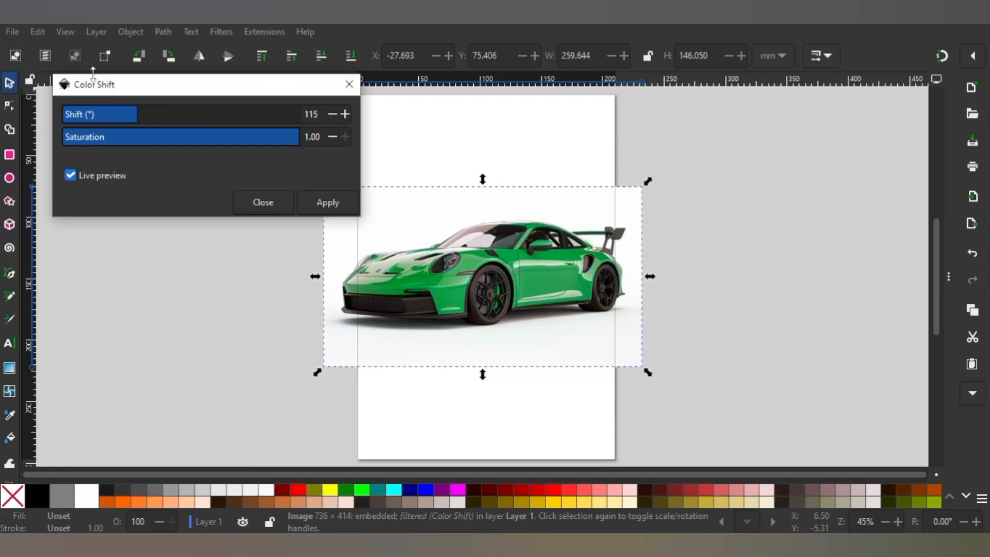
left_click_drag(129, 115, 113, 111)
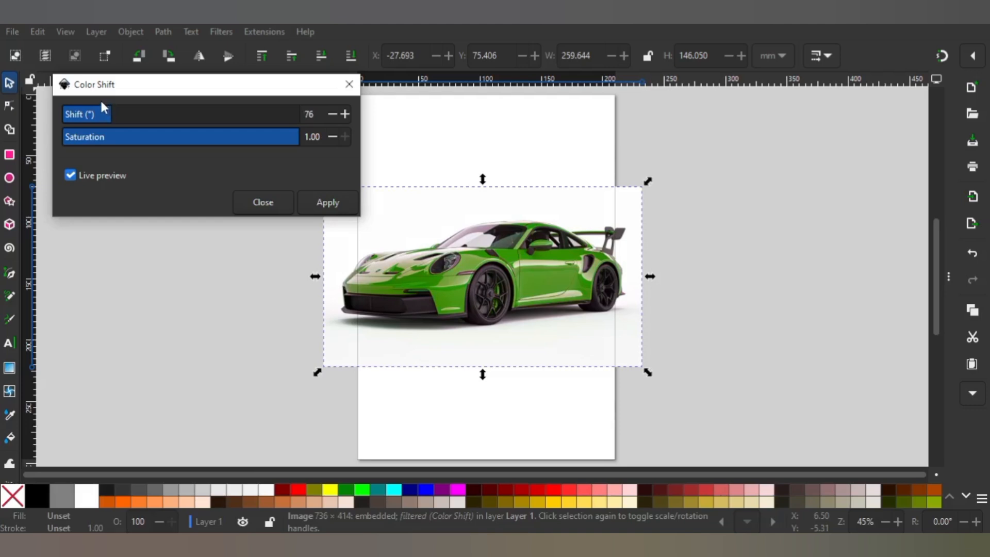
left_click_drag(95, 114, 65, 139)
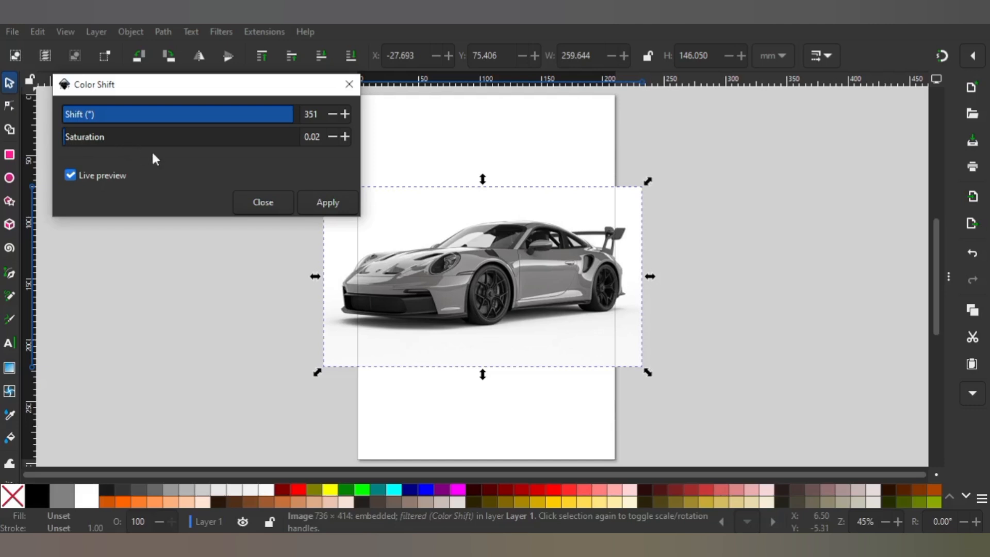
Step: Apply a 268° color shift with saturation 1.00 to the car image and close the filter dialog
left_click_drag(184, 138, 284, 114)
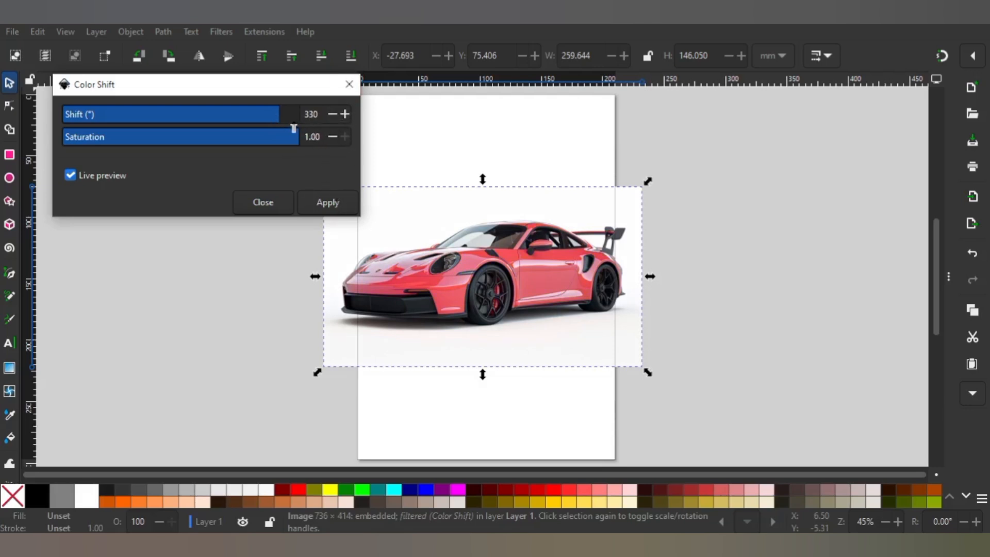
left_click_drag(276, 115, 237, 116)
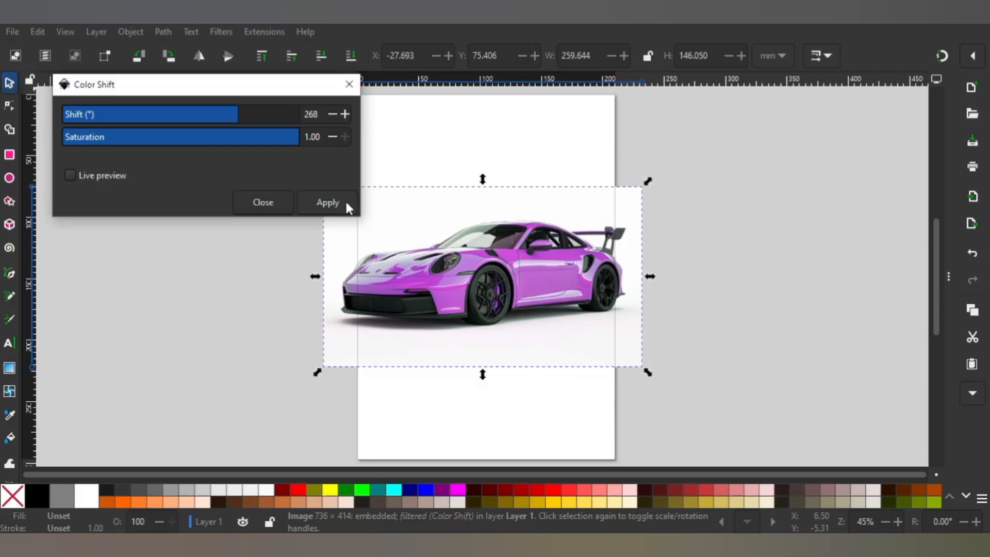
left_click(349, 84)
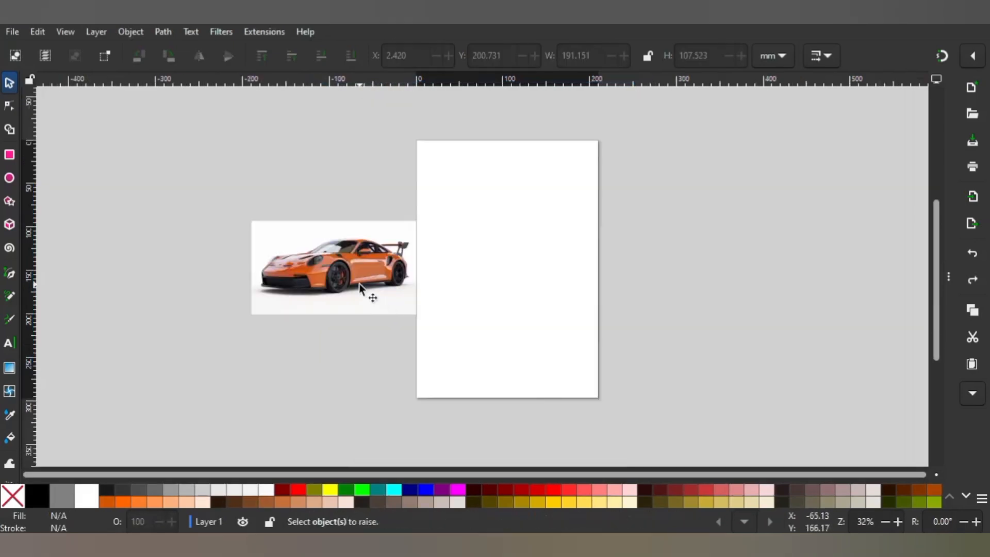
Step: Duplicate the orange car image four times, arranging the cars in a two-by-two grid with the fifth centred below
left_click(360, 286)
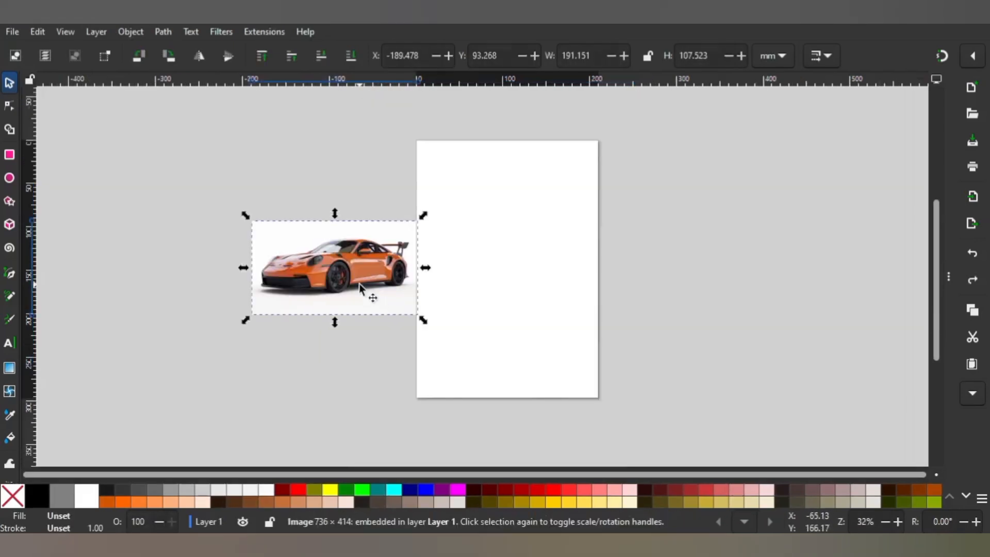
key("ctrl+d")
left_click_drag(369, 290, 537, 309)
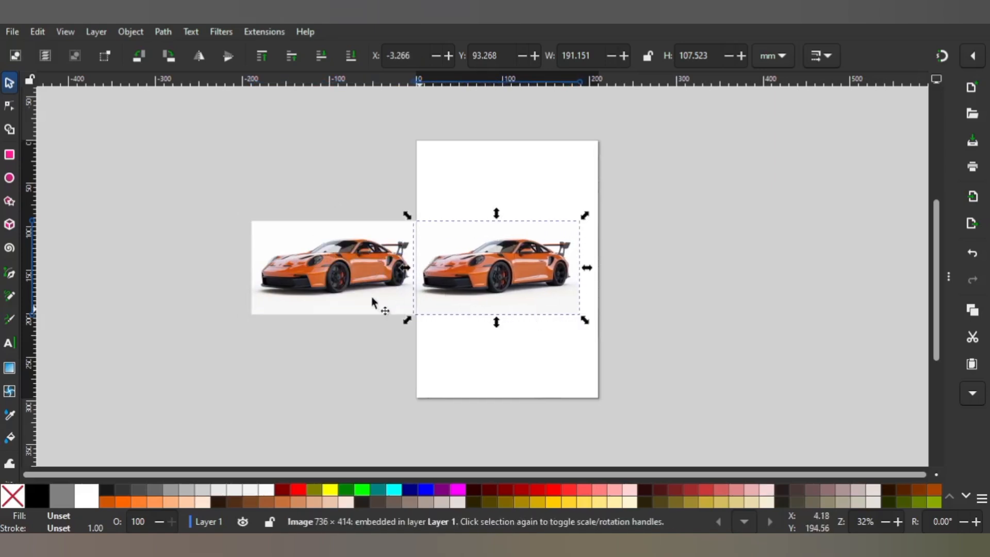
left_click_drag(309, 287, 313, 371)
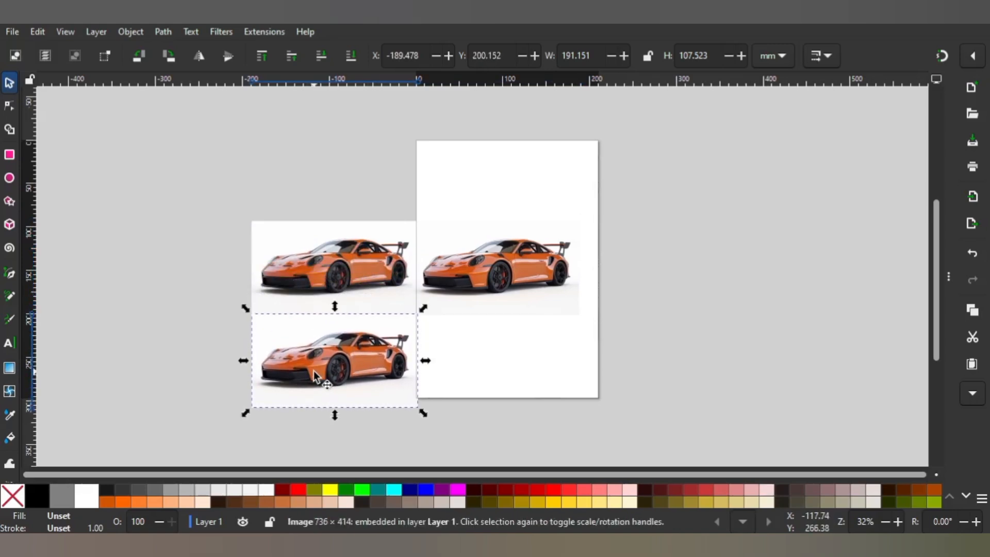
left_click_drag(356, 397, 418, 427)
scroll(418, 429, "down", 3)
left_click_drag(413, 386, 386, 425)
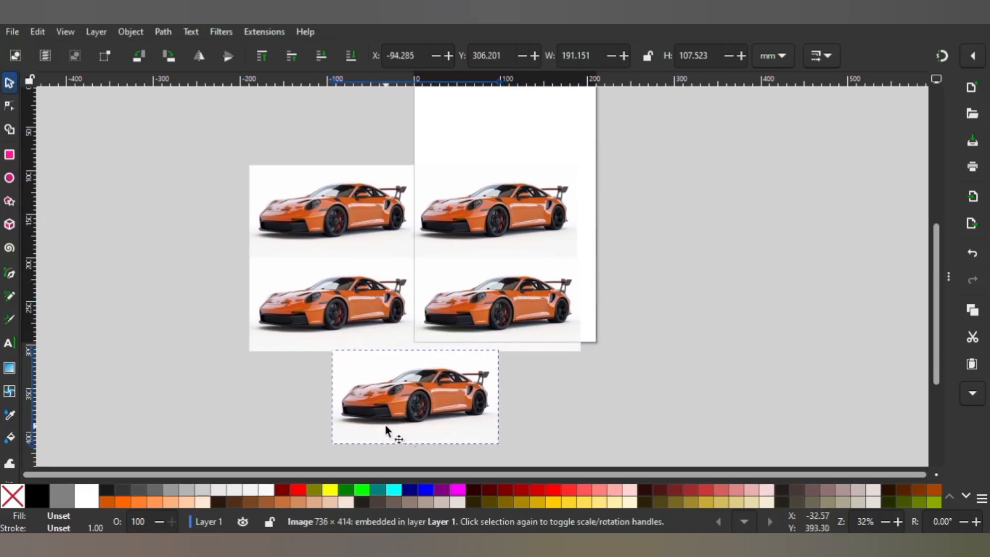
Step: Recolor the upper-right car of the grid purple with a 263° Color Shift at saturation 1.00
left_click(460, 234)
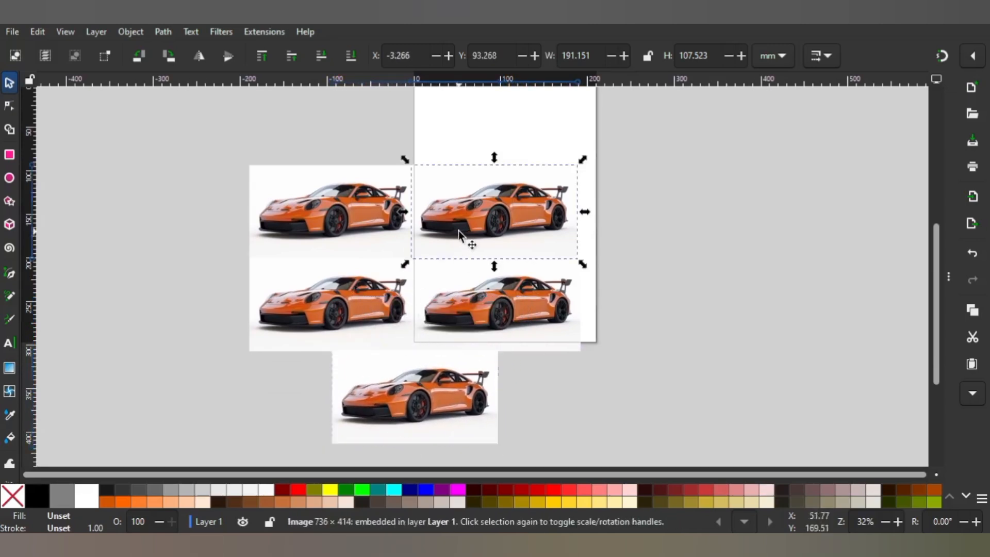
left_click(221, 32)
mouse_move(239, 148)
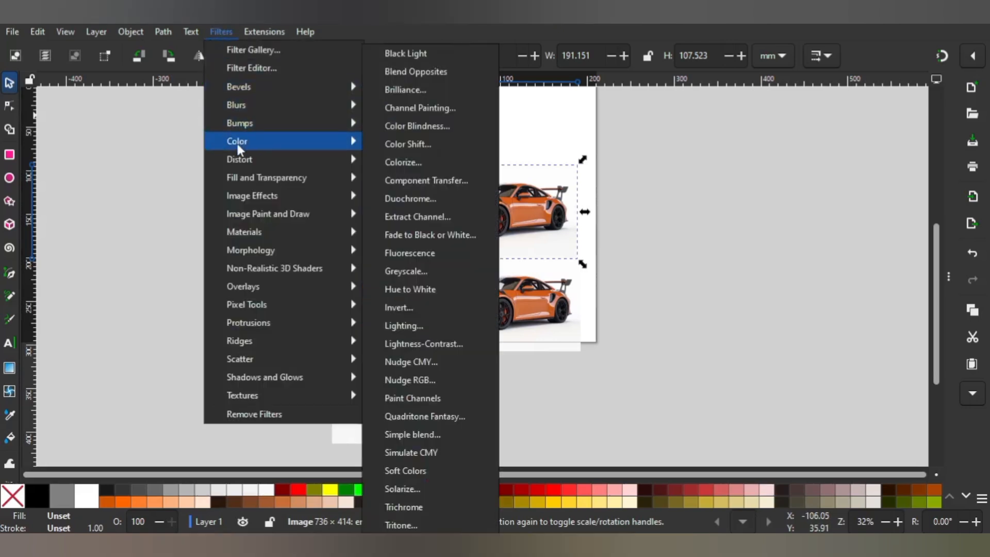
left_click(387, 145)
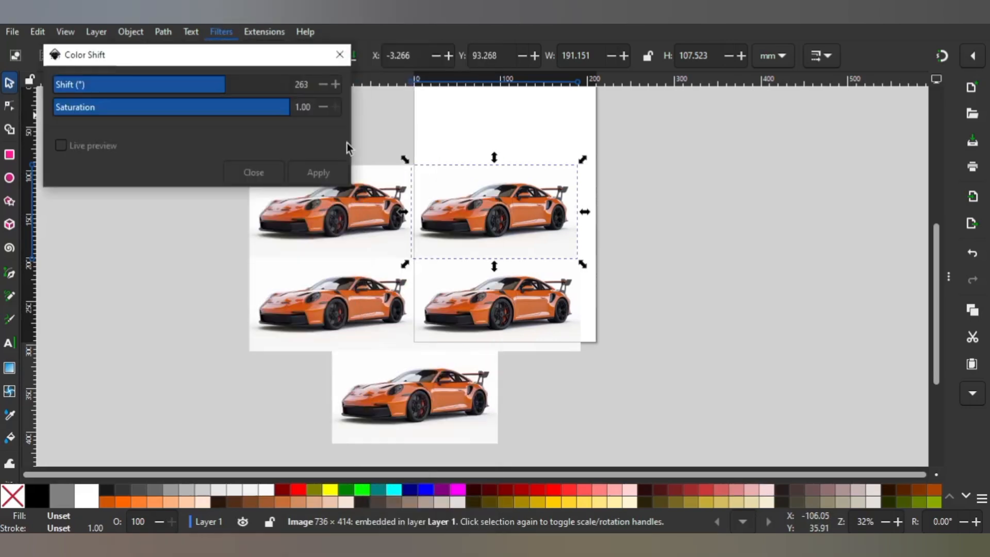
left_click(62, 146)
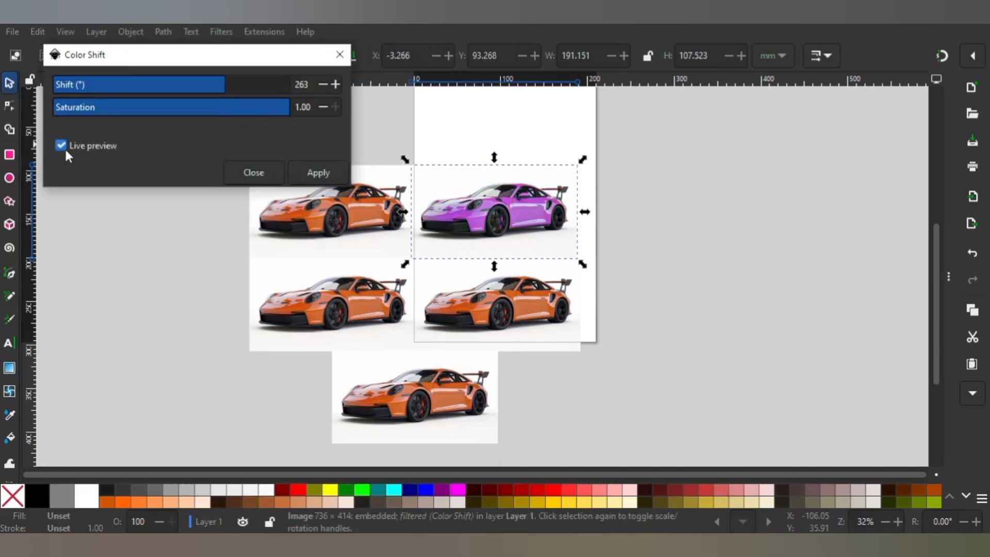
left_click(322, 174)
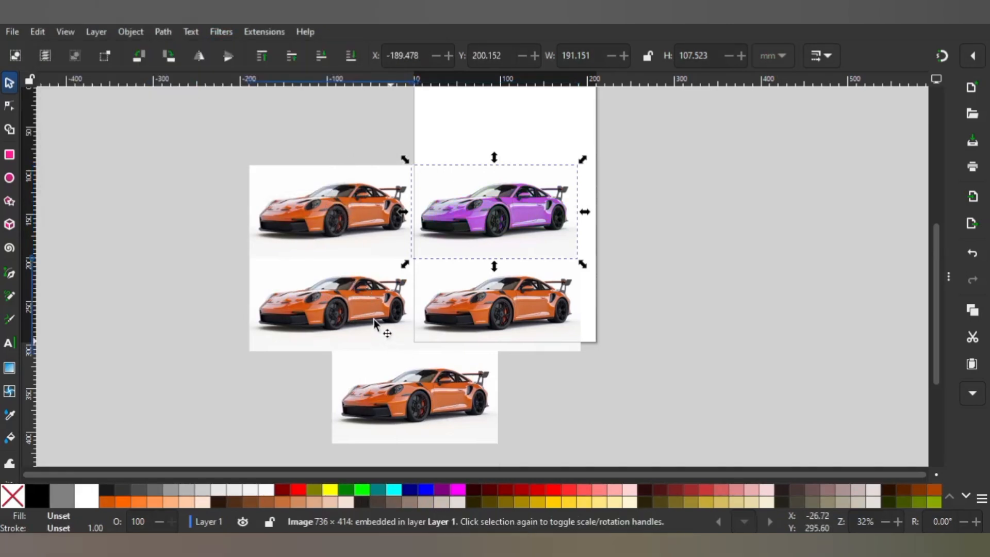
Step: Recolor the lower-left car of the grid teal by applying a 151° Color Shift at saturation 1.00
left_click(374, 319)
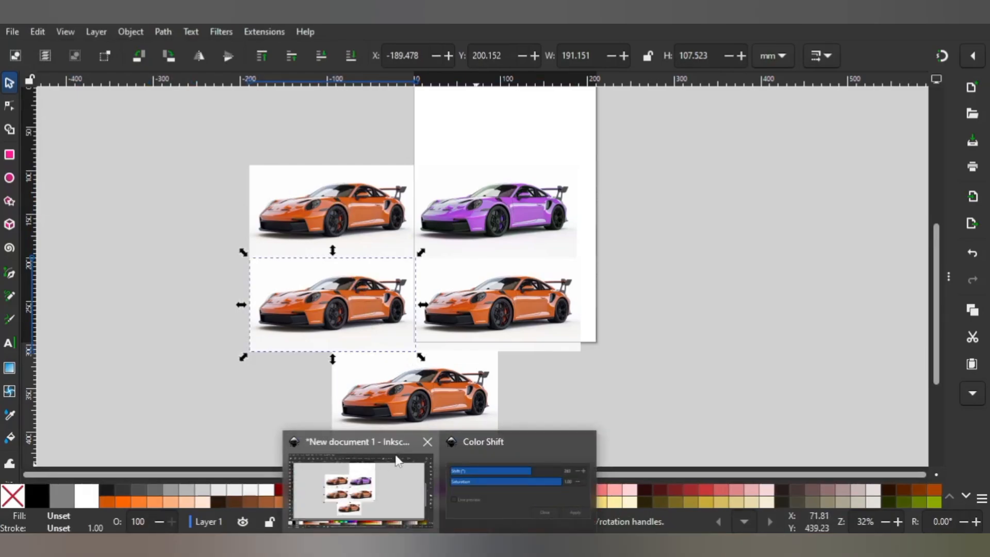
left_click(518, 483)
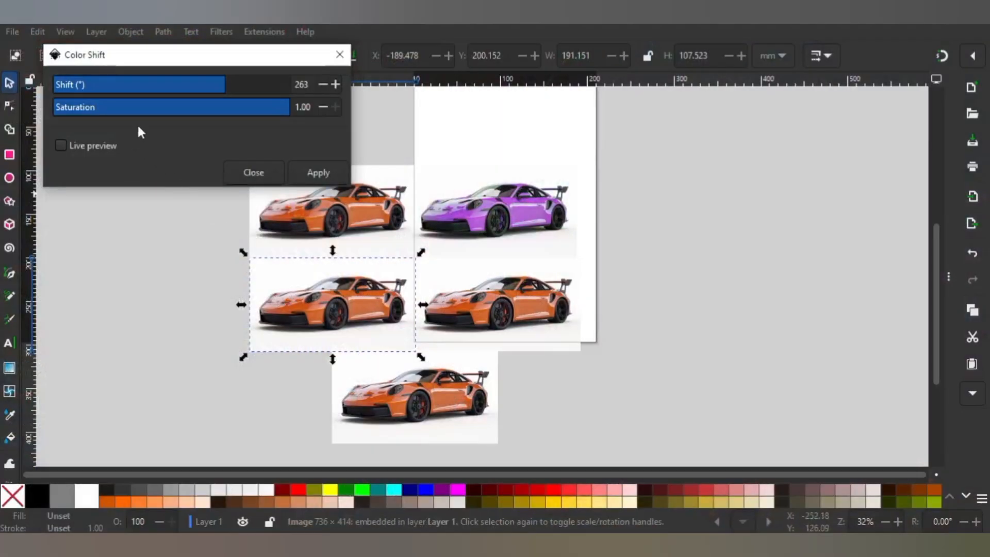
left_click_drag(206, 113, 313, 120)
left_click_drag(197, 86, 152, 86)
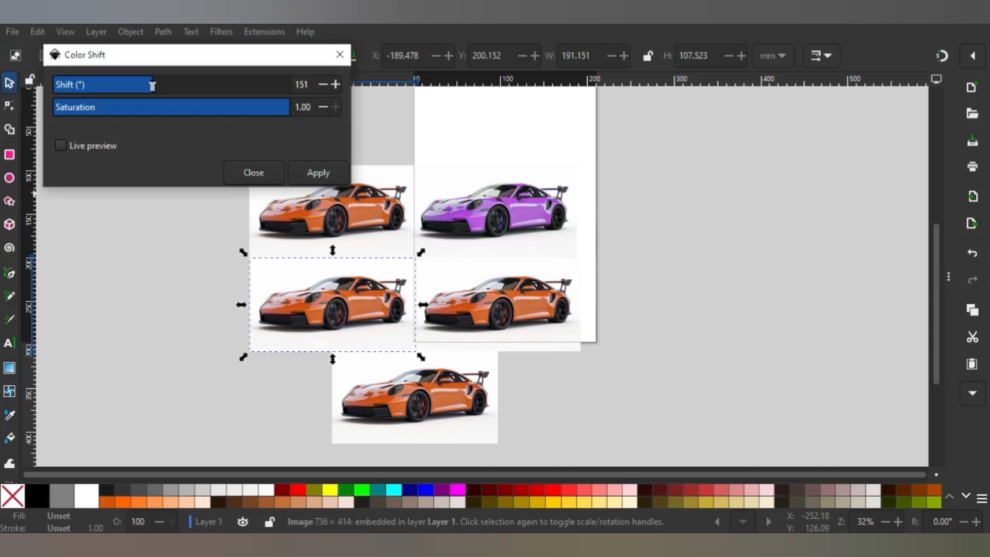
left_click(61, 146)
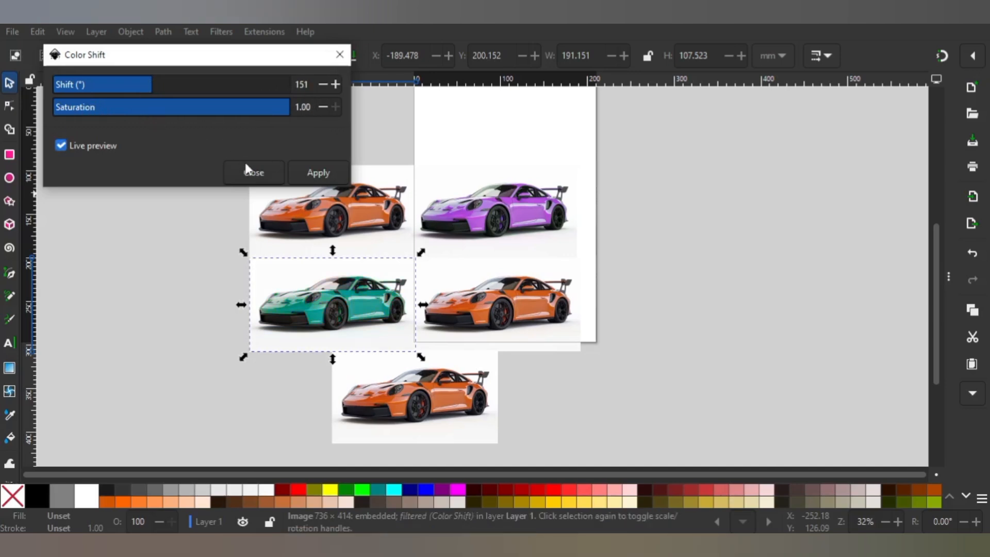
left_click(303, 176)
Step: Apply a 39° Color Shift to the lower-right car of the grid to turn it olive yellow
left_click(458, 320)
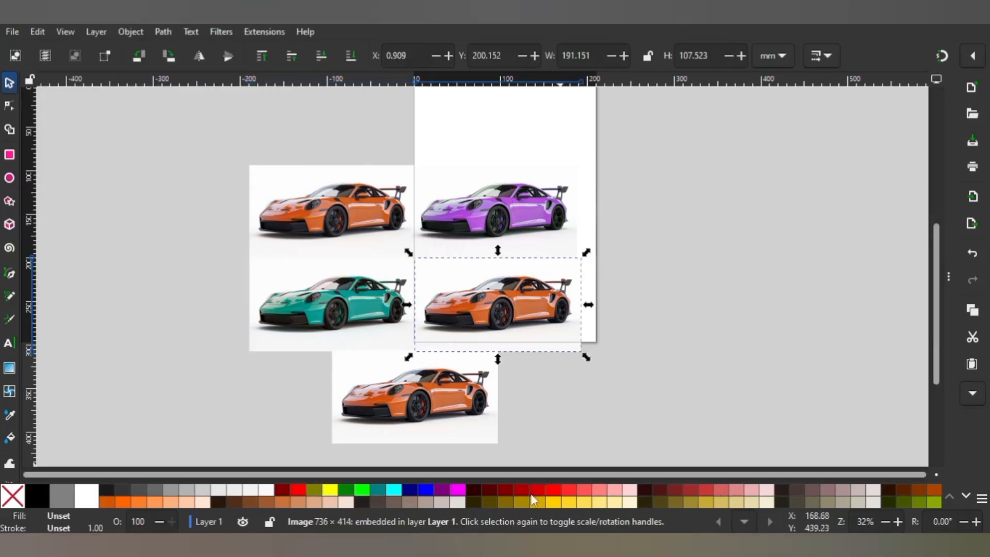
left_click(487, 504)
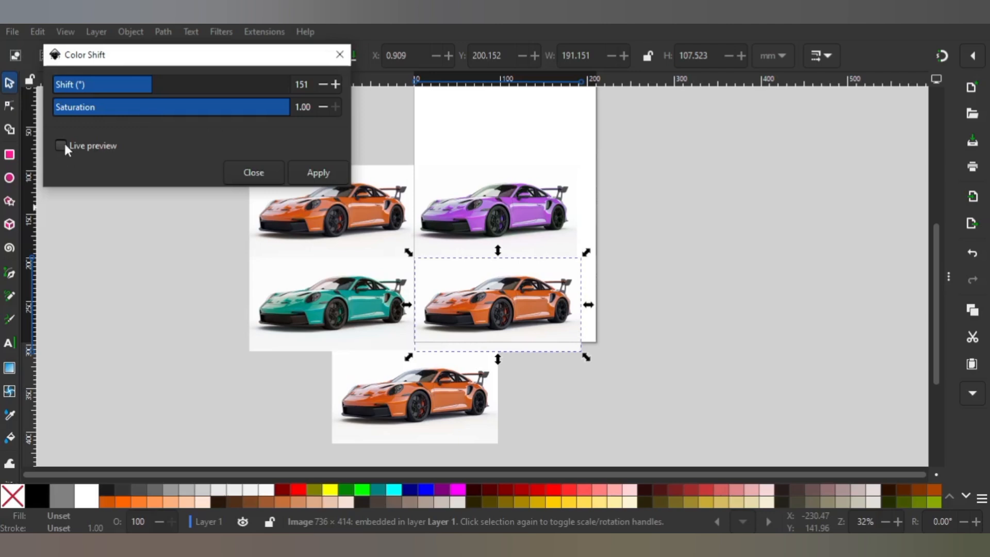
left_click(61, 145)
left_click_drag(111, 86, 78, 84)
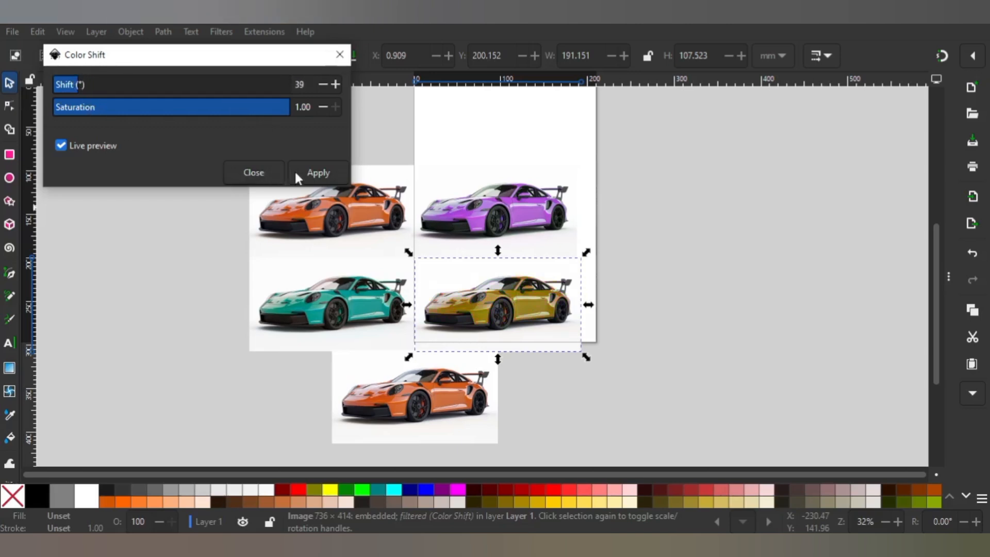
left_click(315, 176)
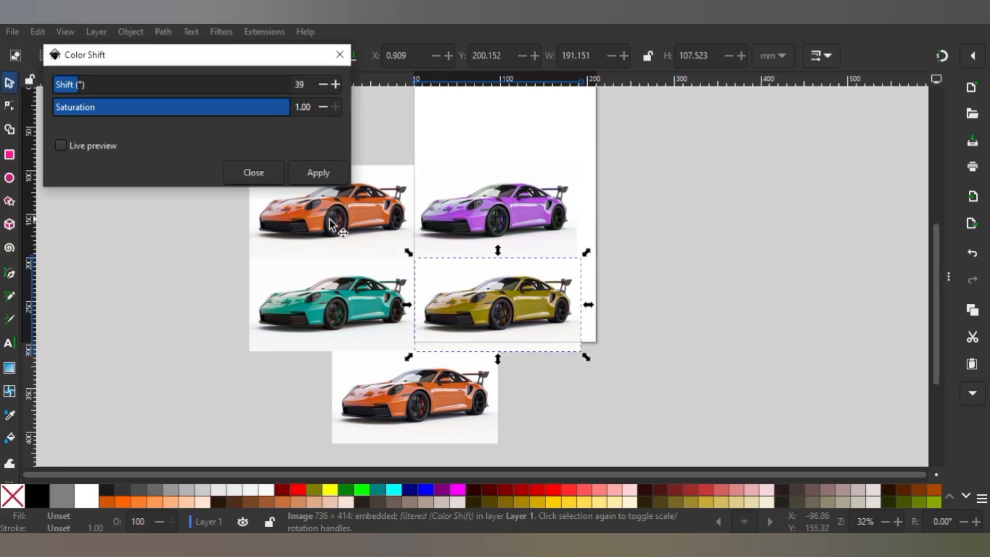
key("Escape")
Step: Turn the single car below the grid green by applying a 74° Color Shift at saturation 1.00
left_click(441, 438)
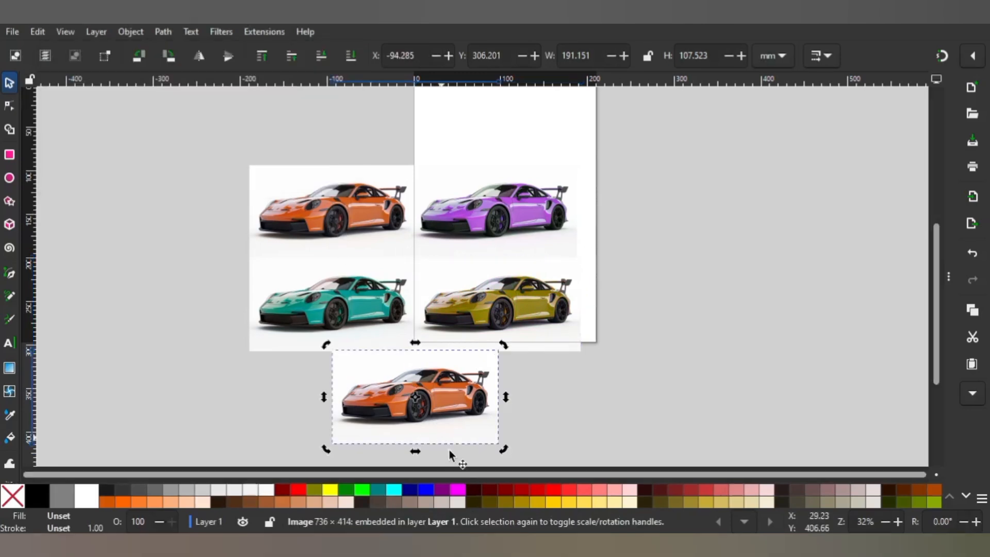
left_click(444, 439)
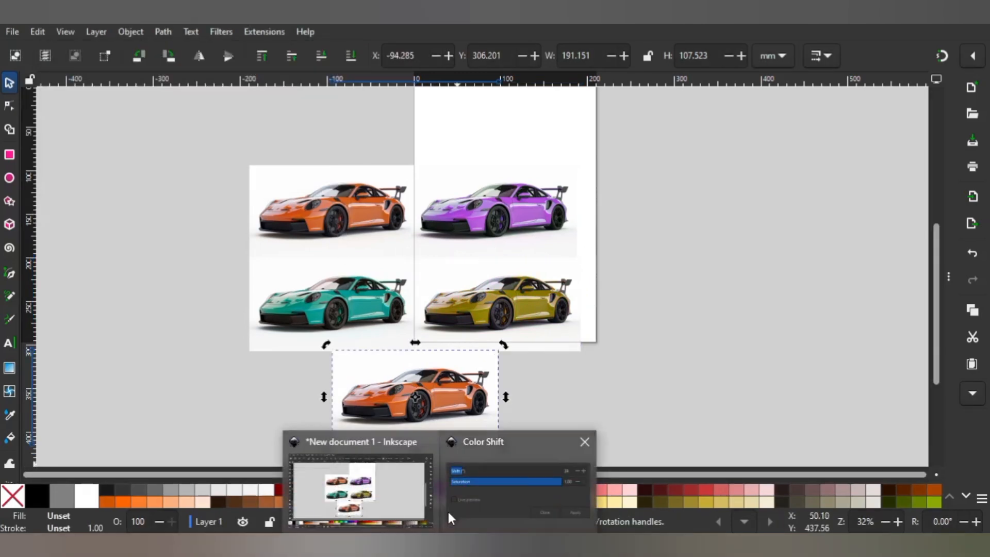
left_click(454, 509)
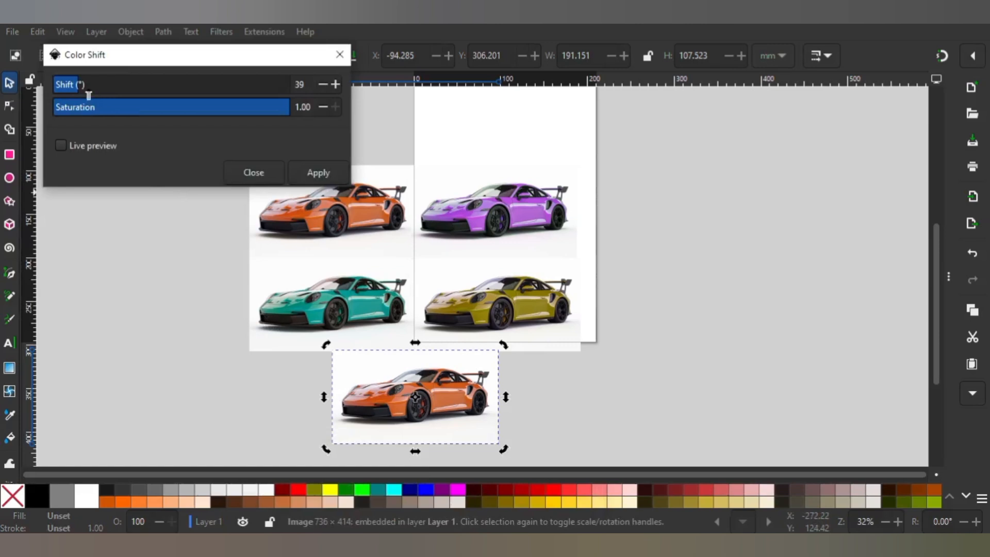
left_click(61, 145)
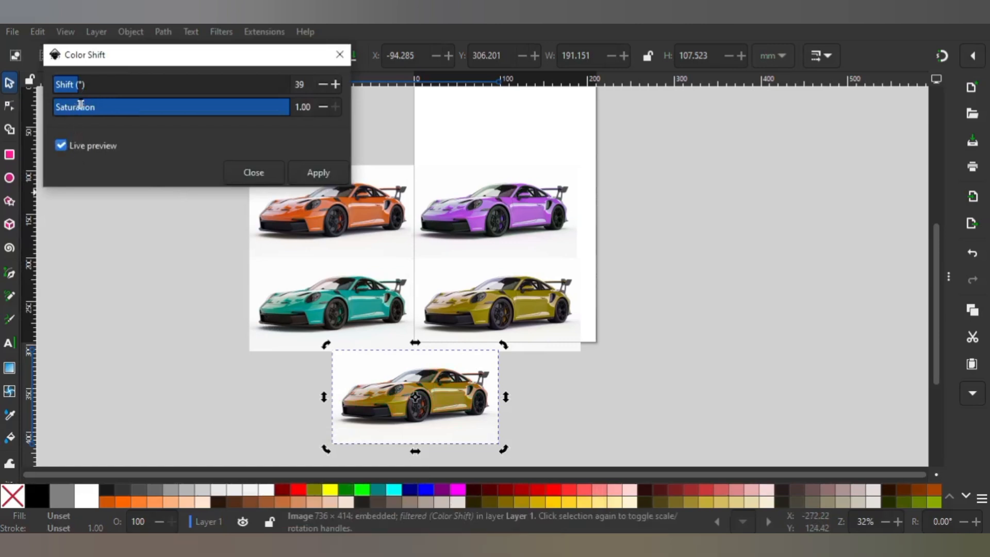
left_click(61, 85)
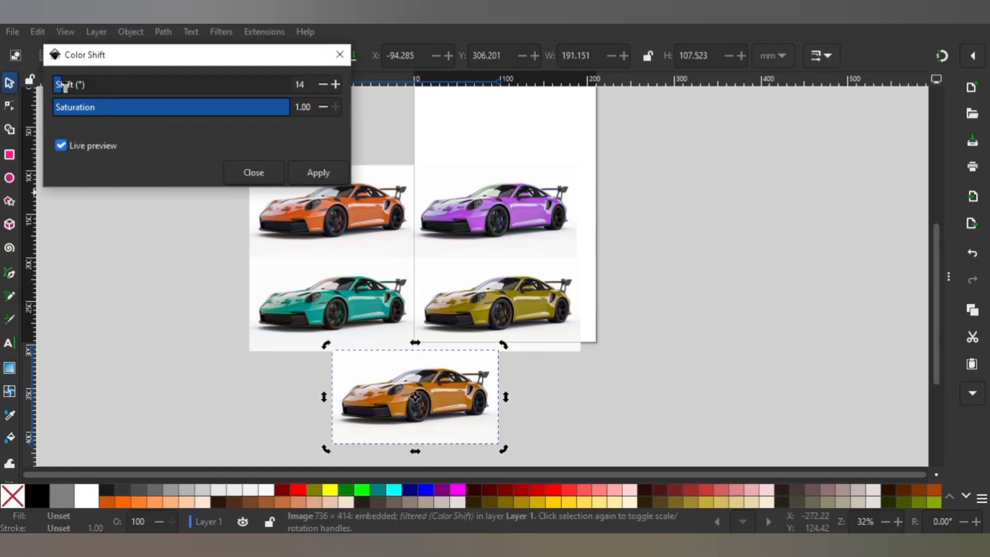
left_click_drag(64, 86, 99, 88)
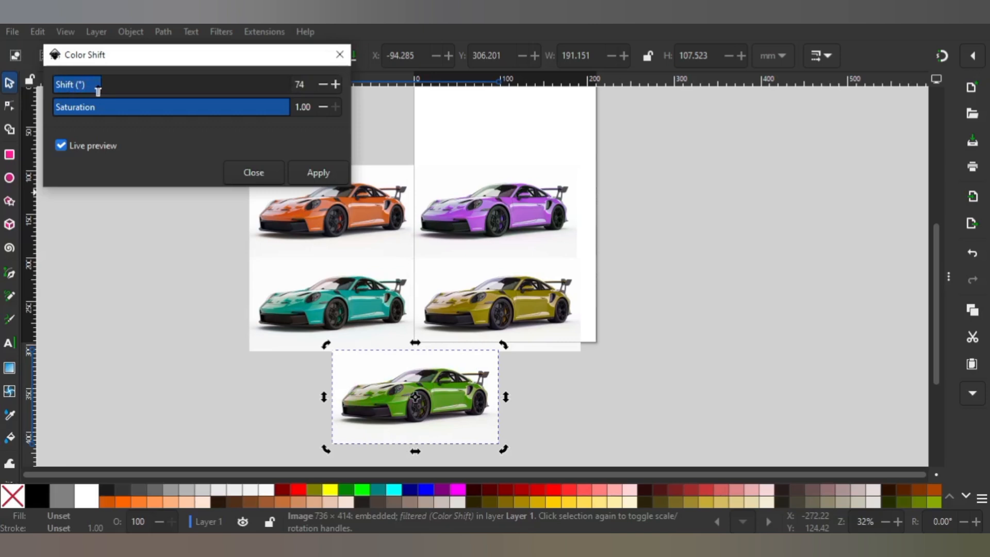
left_click(305, 180)
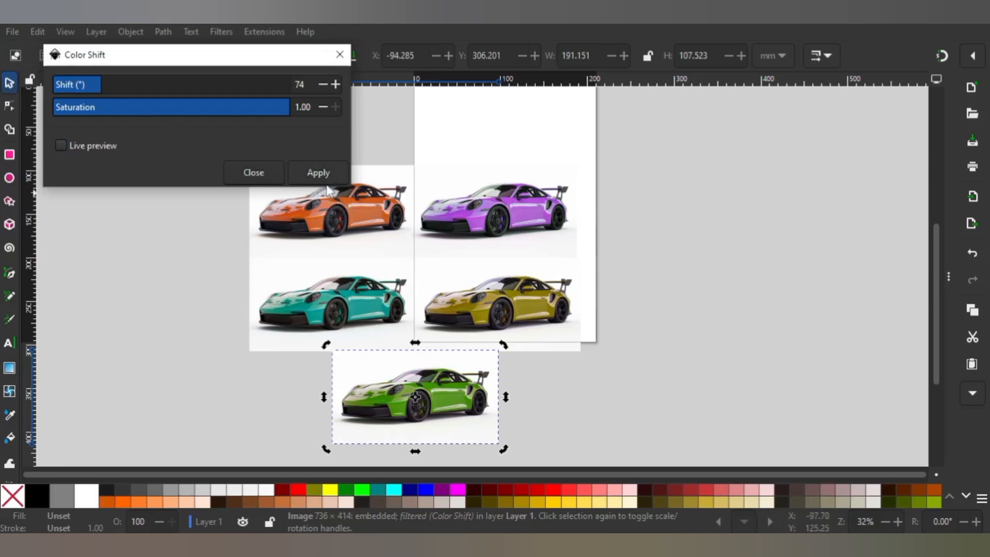
Step: Close the Color Shift settings and move all five car images together off the page to the empty canvas on its left
left_click(340, 55)
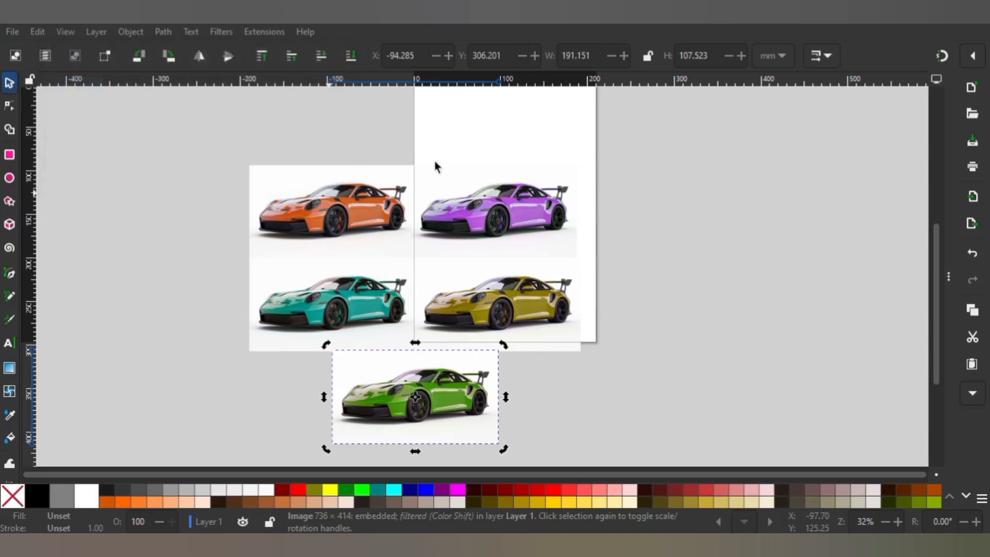
left_click(546, 274)
left_click(623, 253)
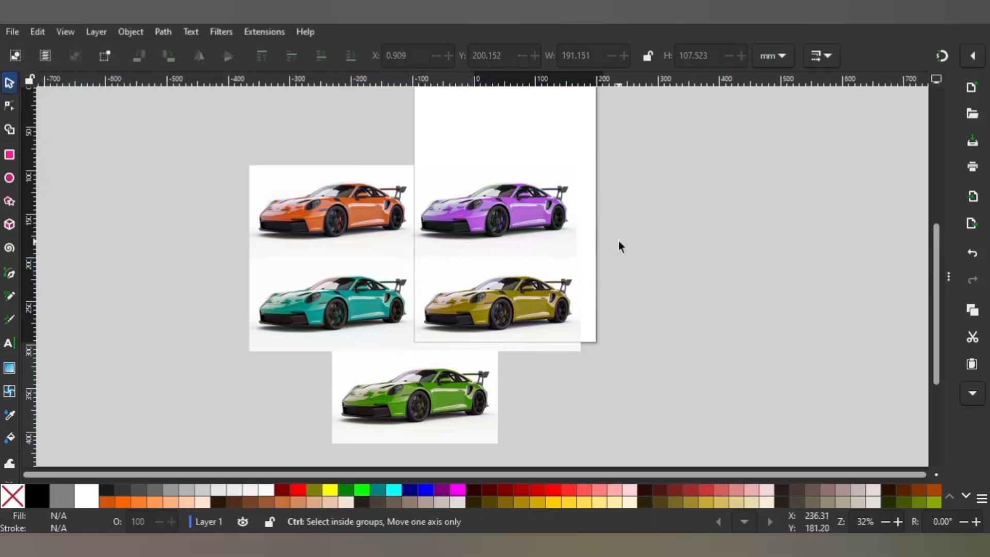
scroll(618, 241, "down", 1)
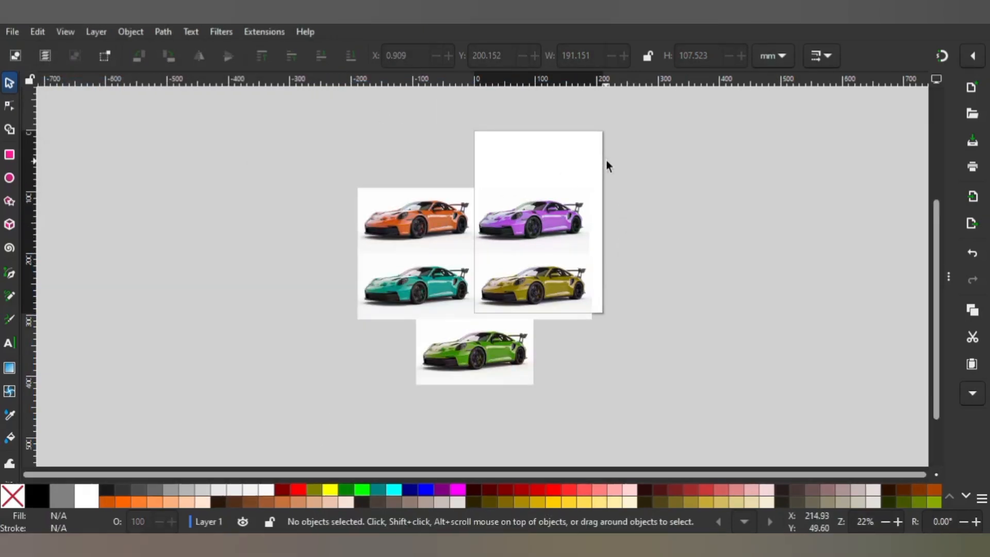
left_click_drag(610, 166, 336, 395)
left_click_drag(481, 315, 267, 262)
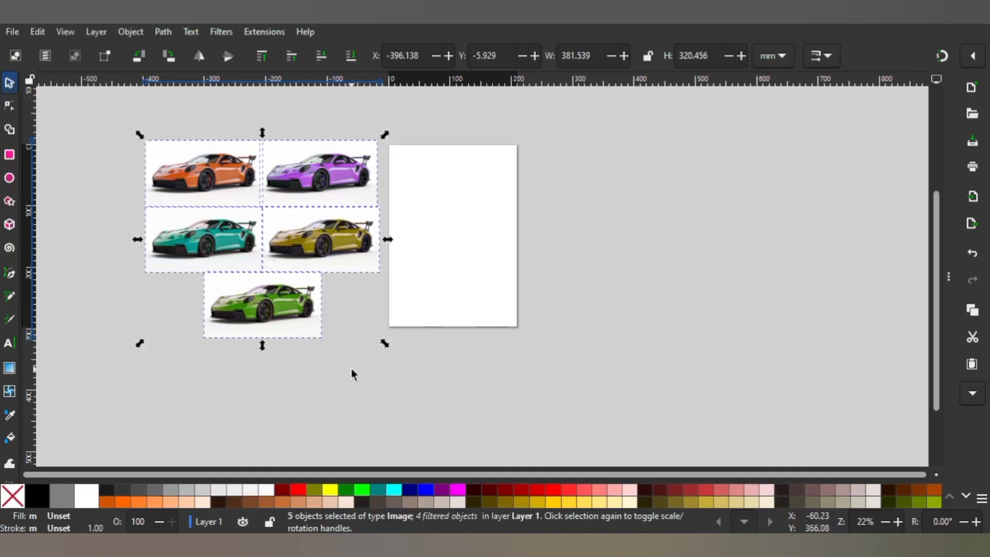
left_click(352, 370)
Step: Zoom in on the group of five car images to compare their colors
left_click_drag(309, 310, 389, 332)
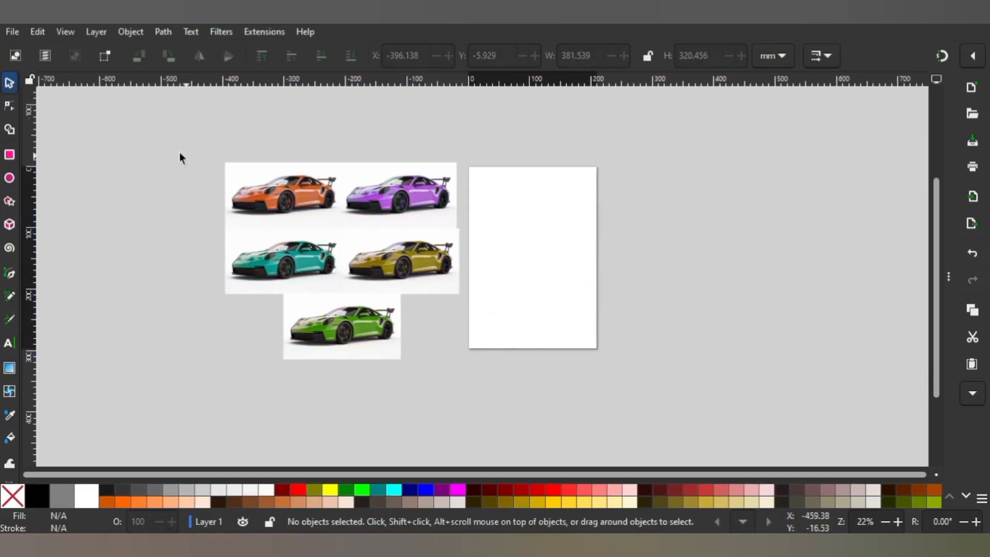
key("z")
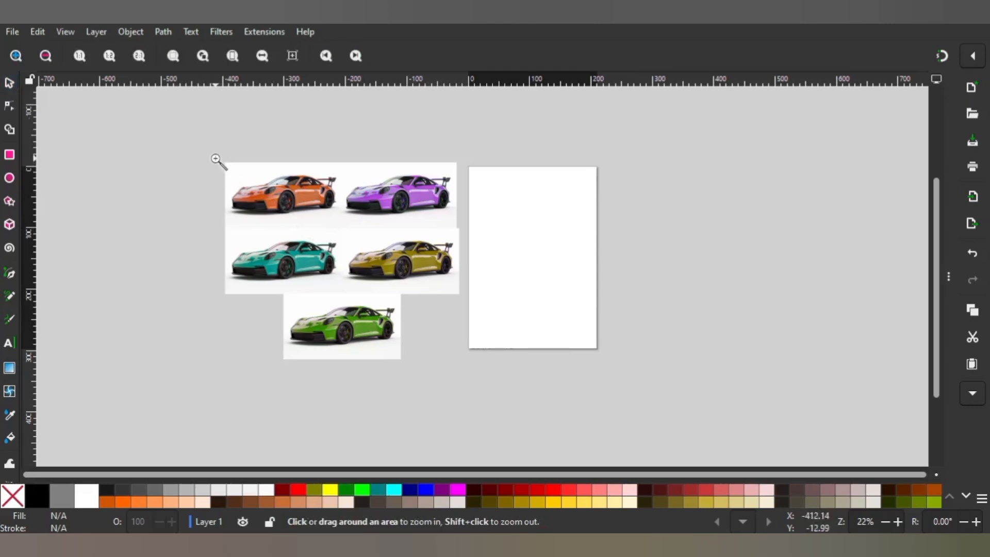
left_click_drag(216, 159, 467, 380)
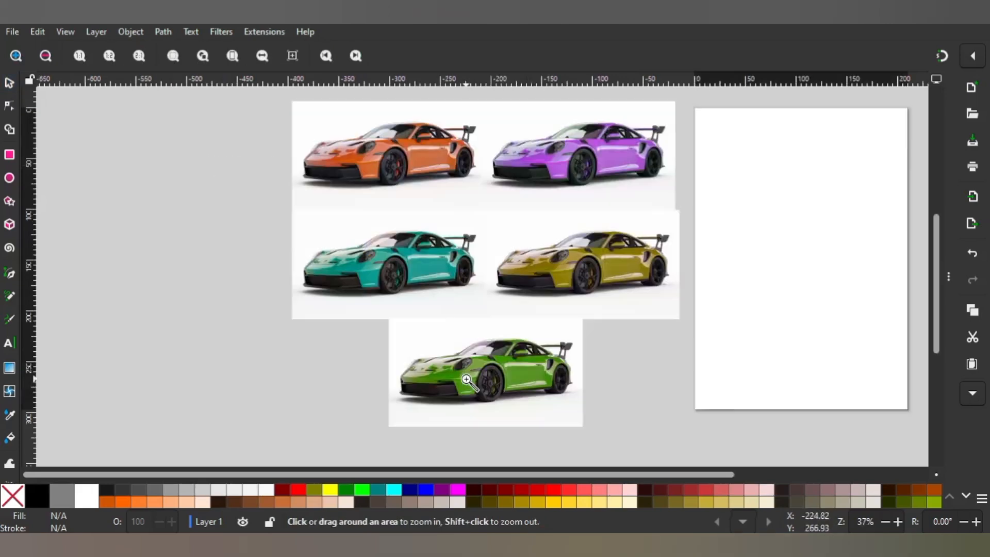